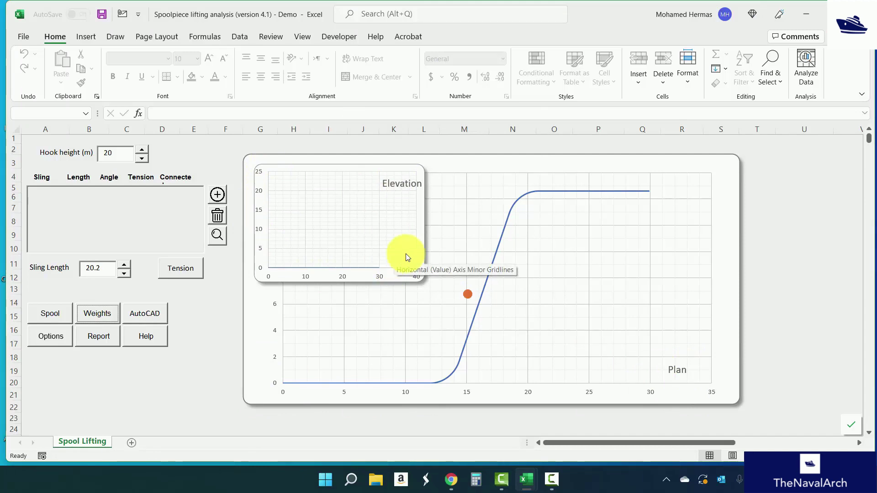
Step: Add three slings connecting the hook to the spool
{"action": "left_click", "coordinate": [217, 195]}
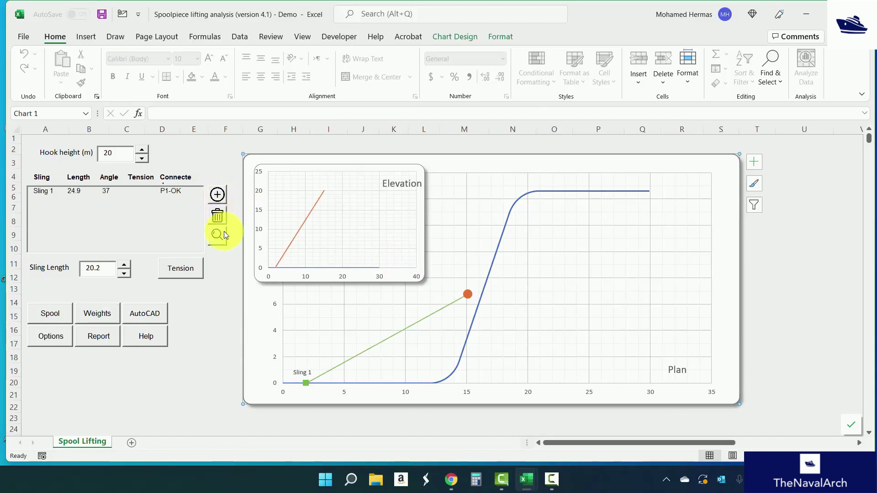
{"action": "left_click", "coordinate": [218, 196]}
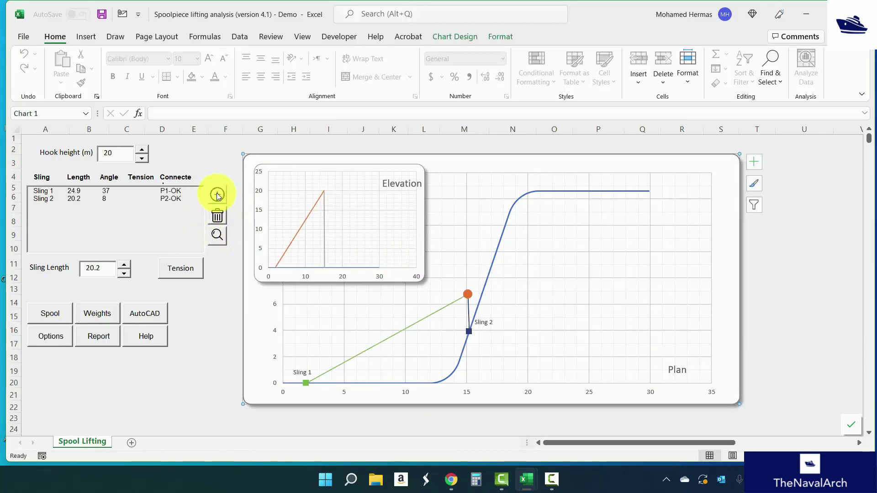
{"action": "left_click", "coordinate": [216, 195]}
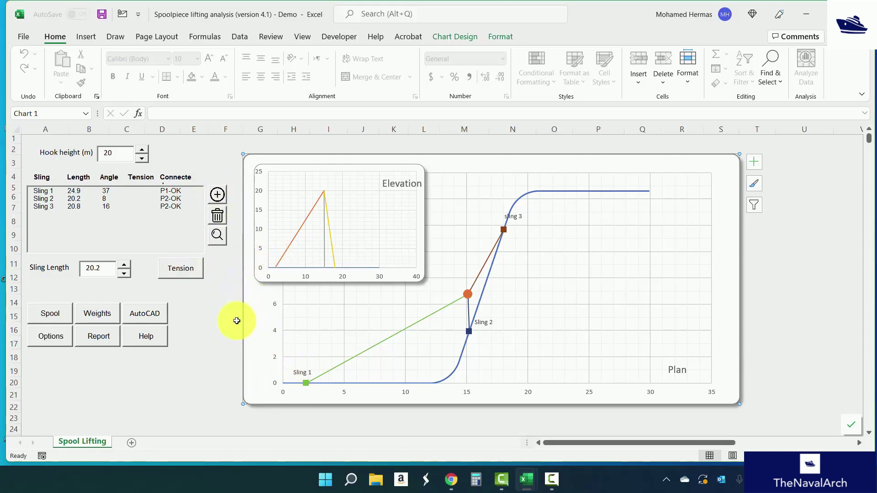
Step: Shorten Sling 1 to a length of 22.2 and calculate the sling tensions
{"action": "left_click", "coordinate": [84, 192]}
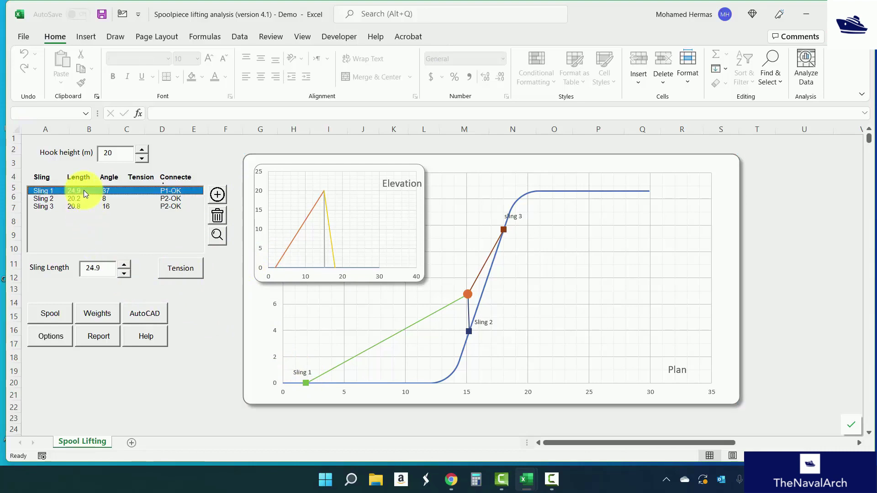
{"action": "left_click", "coordinate": [124, 274]}
{"action": "left_click", "coordinate": [124, 274]}
{"action": "left_click", "coordinate": [124, 274]}
{"action": "left_click", "coordinate": [125, 274]}
{"action": "left_click", "coordinate": [125, 274]}
{"action": "left_click", "coordinate": [124, 274]}
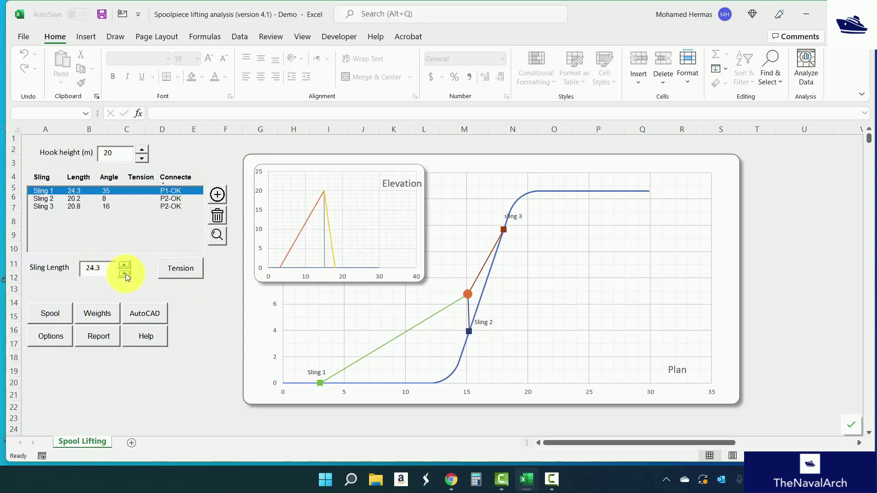
{"action": "left_click", "coordinate": [126, 274]}
{"action": "left_click", "coordinate": [126, 274]}
{"action": "left_click", "coordinate": [125, 274]}
{"action": "left_click", "coordinate": [125, 275]}
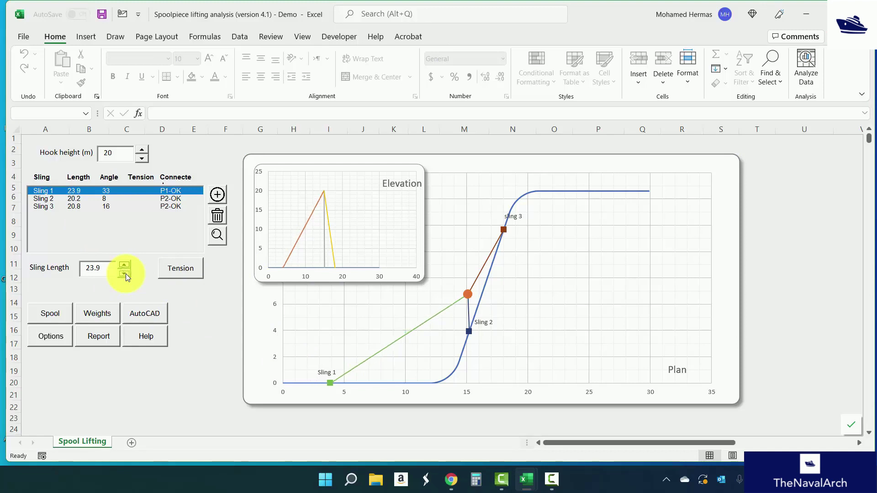
{"action": "left_click", "coordinate": [126, 274]}
{"action": "left_click", "coordinate": [126, 275]}
{"action": "left_click", "coordinate": [126, 274]}
{"action": "left_click", "coordinate": [126, 274]}
{"action": "left_click", "coordinate": [126, 274]}
{"action": "left_click", "coordinate": [125, 274]}
{"action": "left_click", "coordinate": [126, 275]}
{"action": "left_click", "coordinate": [125, 275]}
{"action": "left_click", "coordinate": [126, 274]}
{"action": "left_click", "coordinate": [126, 274]}
{"action": "left_click", "coordinate": [125, 274]}
{"action": "left_click", "coordinate": [126, 274]}
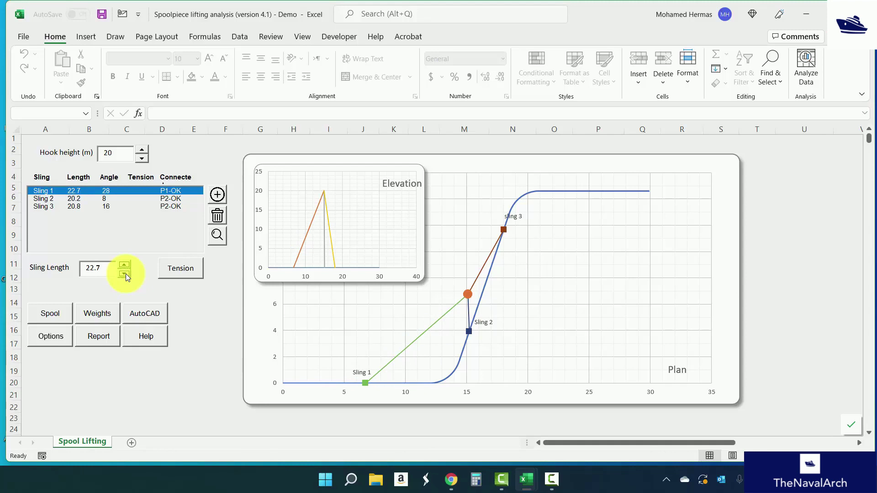
{"action": "left_click", "coordinate": [125, 274]}
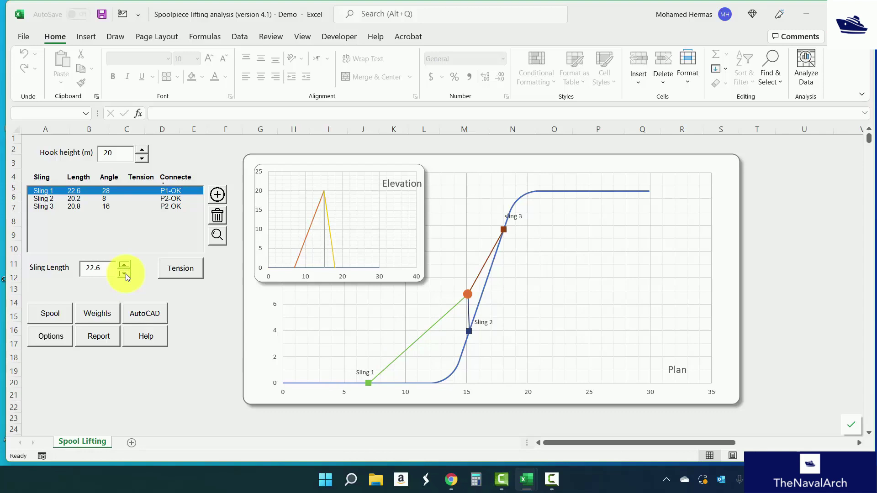
{"action": "left_click", "coordinate": [126, 274]}
{"action": "left_click", "coordinate": [125, 274]}
{"action": "left_click", "coordinate": [126, 274]}
{"action": "left_click", "coordinate": [125, 274]}
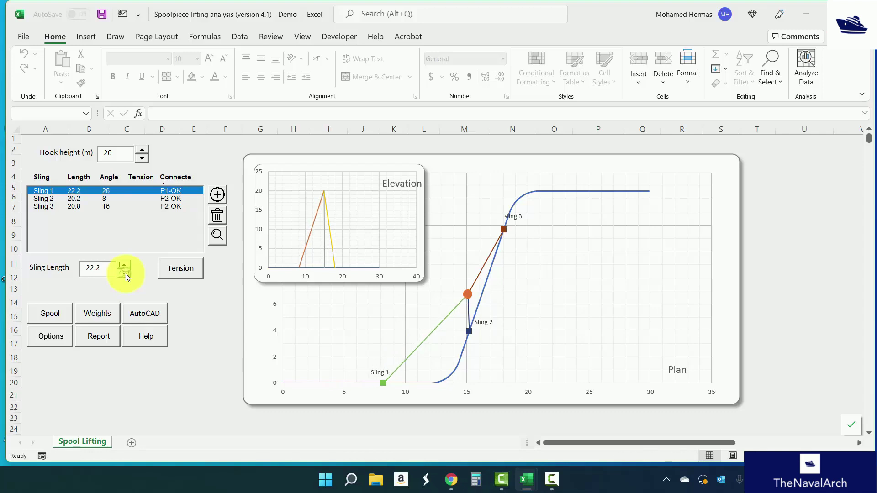
{"action": "left_click", "coordinate": [125, 274]}
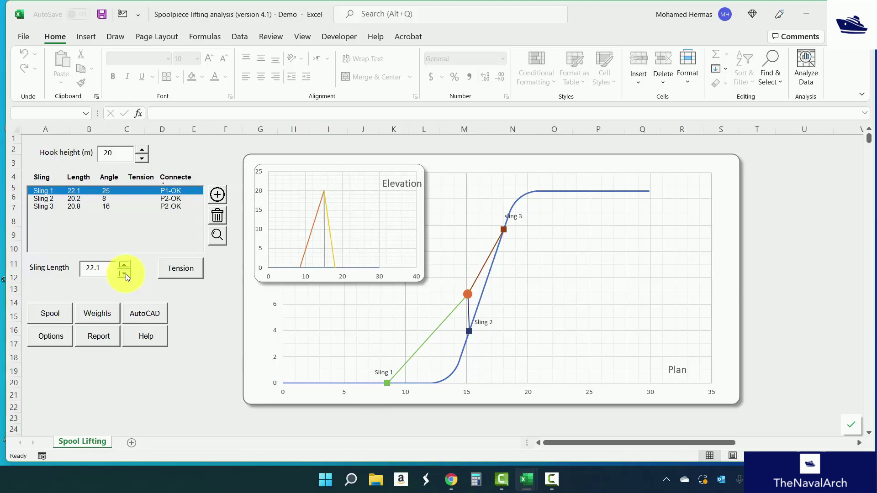
{"action": "left_click", "coordinate": [125, 274]}
{"action": "left_click", "coordinate": [125, 265]}
{"action": "left_click", "coordinate": [124, 264]}
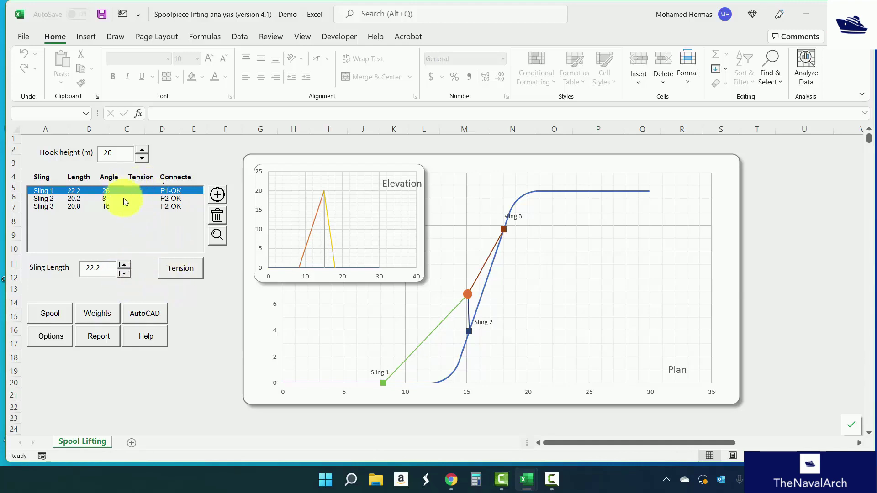
{"action": "left_click", "coordinate": [181, 270]}
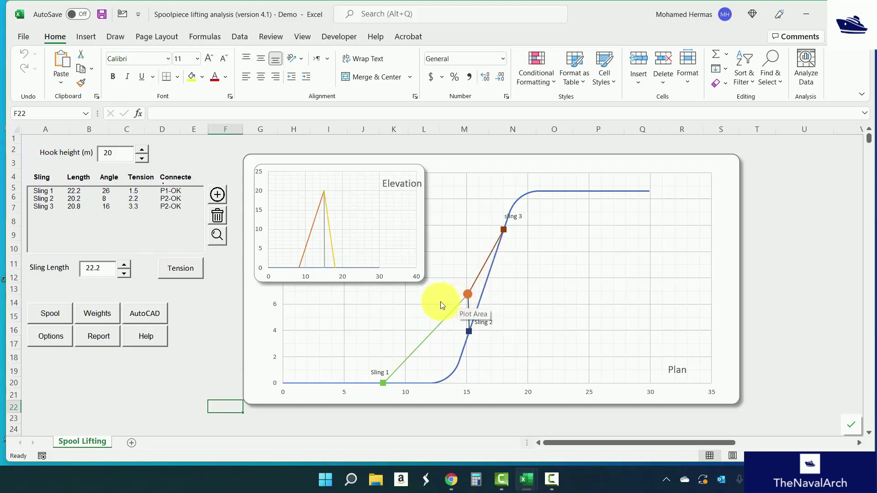
Step: Reduce Sling 1's length to 21.7 and recalculate the sling tensions
{"action": "left_click", "coordinate": [122, 274]}
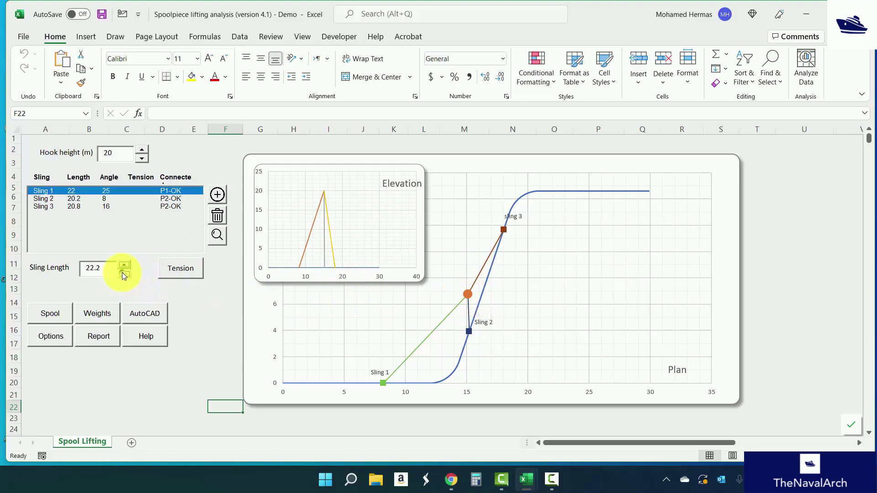
{"action": "left_click", "coordinate": [123, 273]}
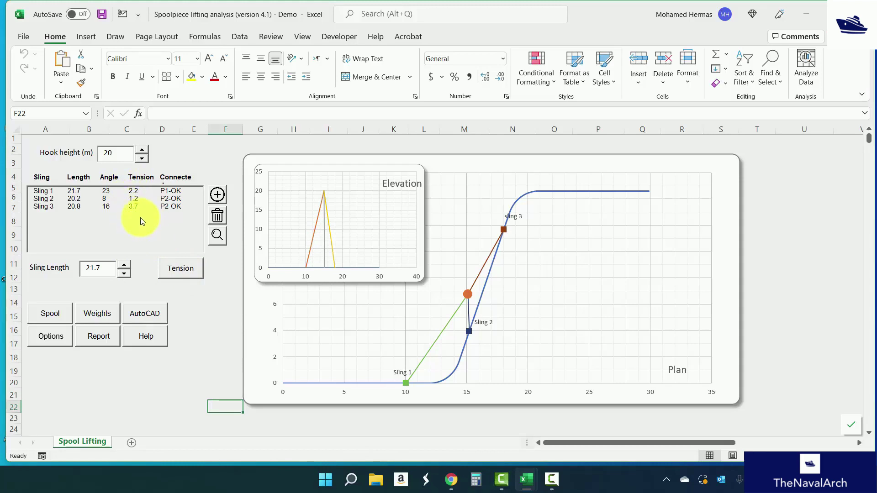
Step: Try the tension calculation with only two slings by deleting the third, and add the third sling back
{"action": "left_click", "coordinate": [132, 199]}
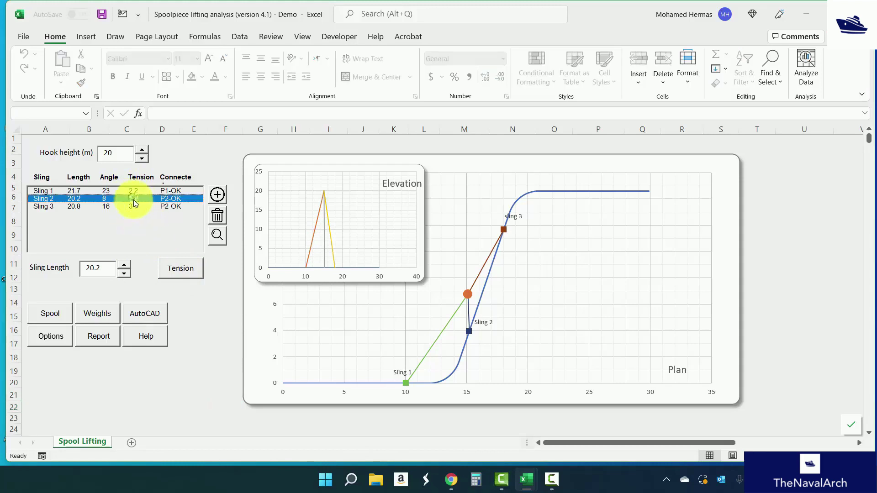
{"action": "left_click", "coordinate": [218, 216]}
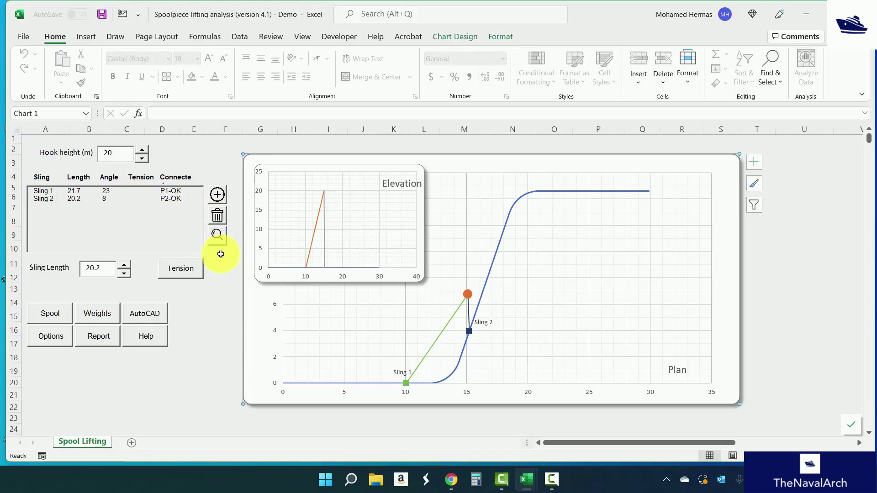
{"action": "left_click", "coordinate": [180, 269]}
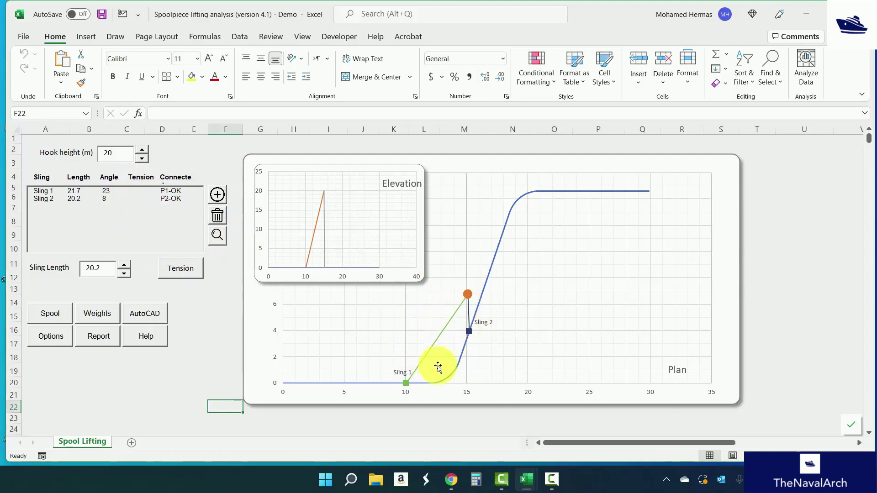
{"action": "mouse_move", "coordinate": [470, 298]}
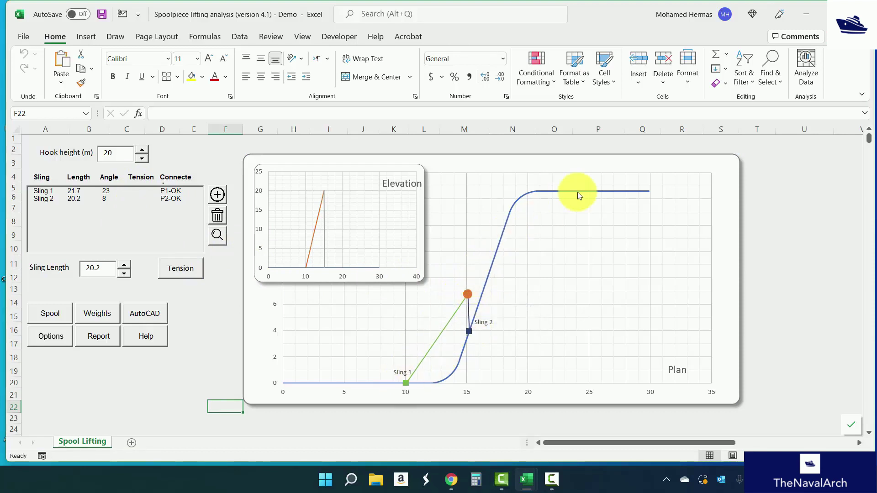
{"action": "left_click", "coordinate": [217, 196]}
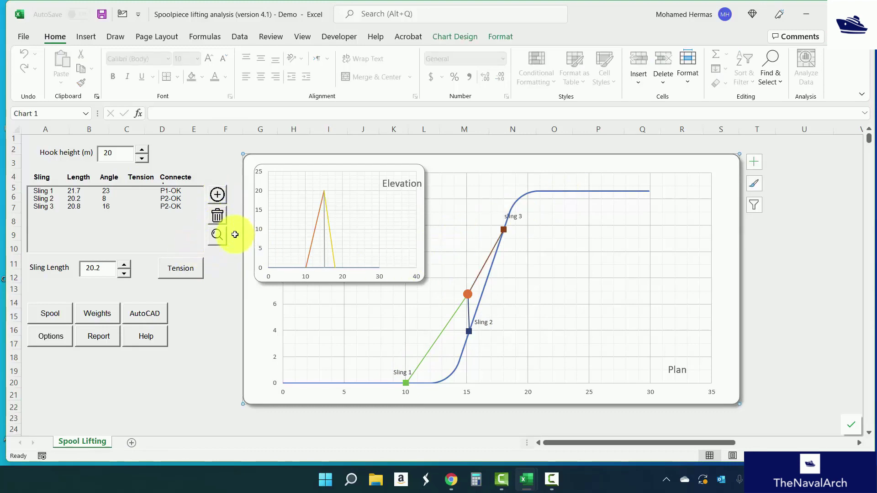
Step: Set the length of Sling 2 to 20.3
{"action": "left_click", "coordinate": [125, 267]}
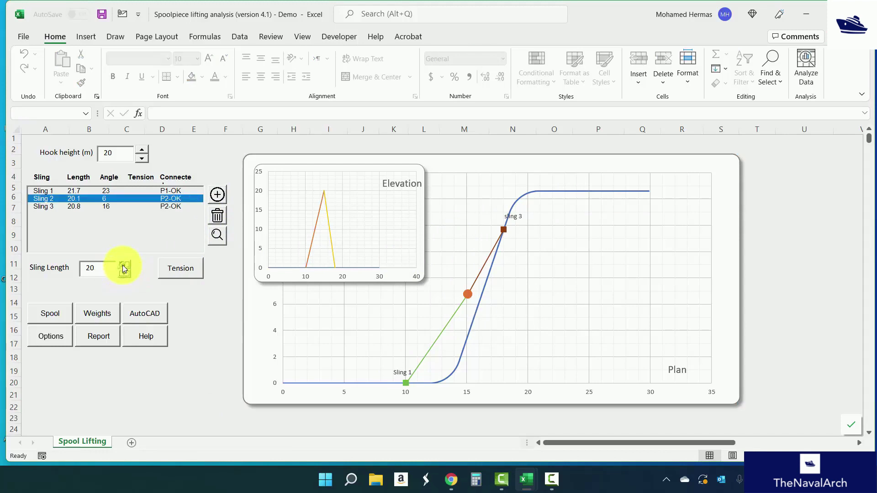
{"action": "left_click", "coordinate": [107, 208]}
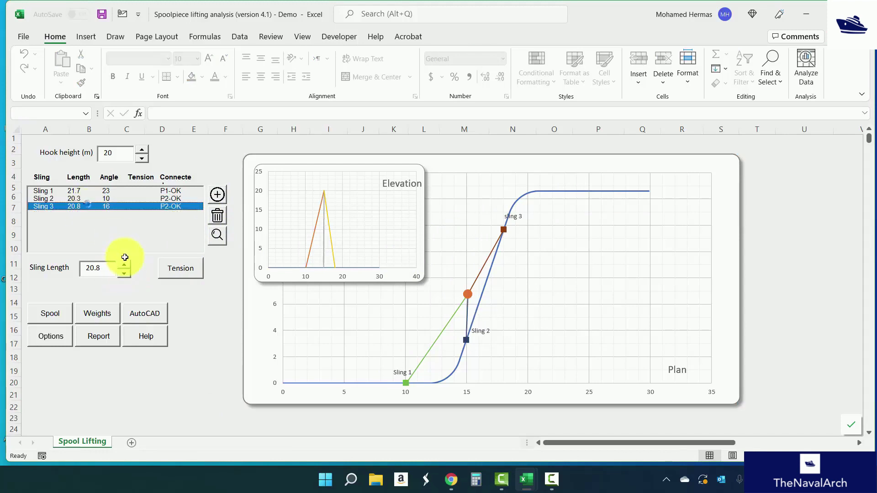
Step: Lengthen Sling 1 to 23.1 and calculate the tensions in all three slings
{"action": "left_click", "coordinate": [110, 192]}
{"action": "left_click", "coordinate": [124, 266]}
{"action": "left_click", "coordinate": [123, 266]}
{"action": "left_click", "coordinate": [123, 265]}
{"action": "left_click", "coordinate": [124, 265]}
{"action": "left_click", "coordinate": [123, 265]}
{"action": "left_click", "coordinate": [124, 265]}
{"action": "left_click", "coordinate": [124, 265]}
{"action": "left_click", "coordinate": [122, 264]}
{"action": "left_click", "coordinate": [123, 264]}
{"action": "left_click", "coordinate": [180, 270]}
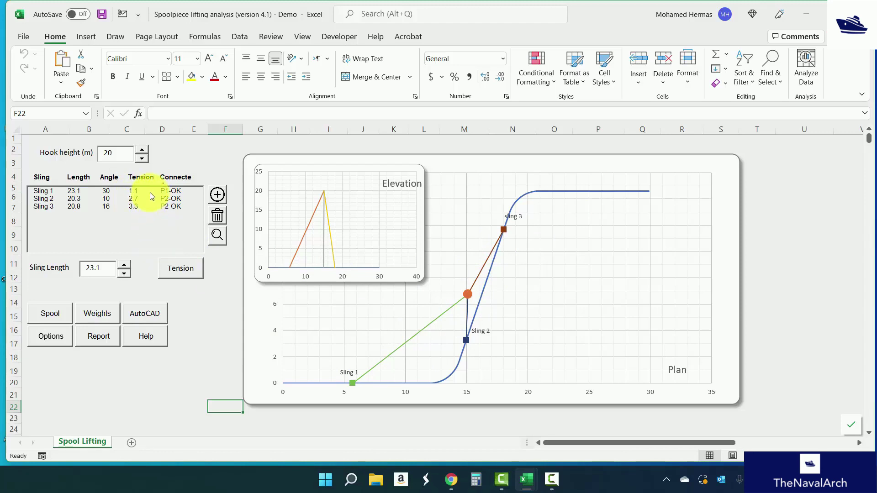
Step: Lower the hook height to 19.5 m to test the sling connections, and raise it back to 19.7 m
{"action": "left_click", "coordinate": [141, 159]}
{"action": "left_click", "coordinate": [141, 159]}
{"action": "left_click", "coordinate": [141, 159]}
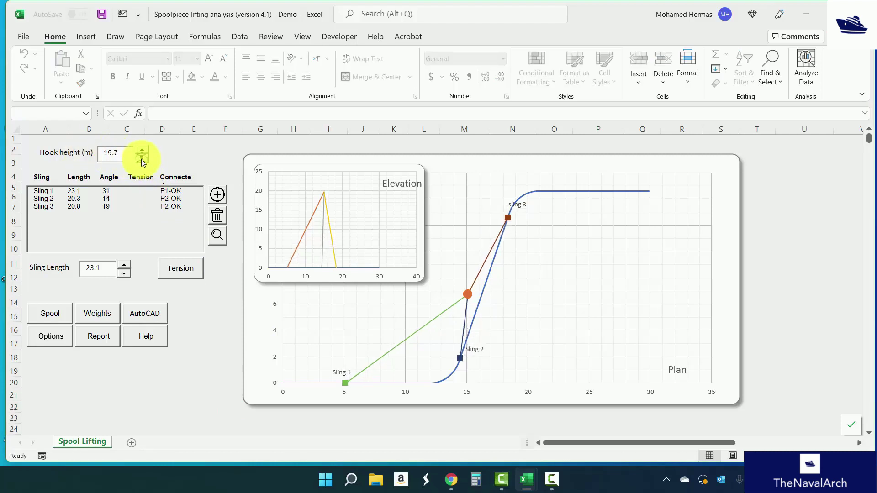
{"action": "left_click", "coordinate": [141, 159]}
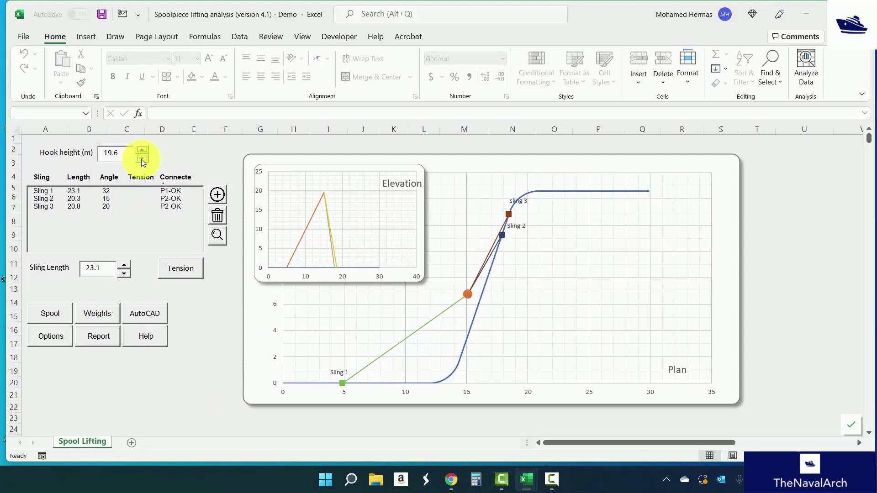
{"action": "left_click", "coordinate": [142, 159]}
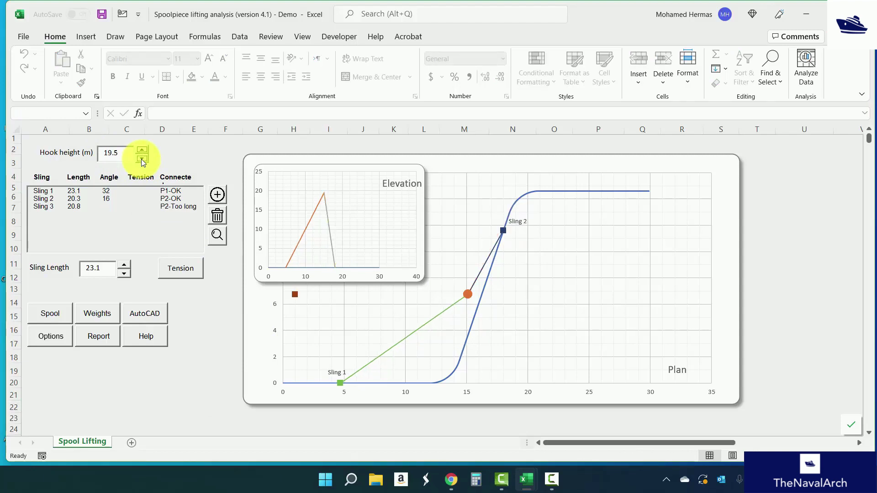
{"action": "left_click", "coordinate": [142, 150]}
{"action": "left_click", "coordinate": [142, 150]}
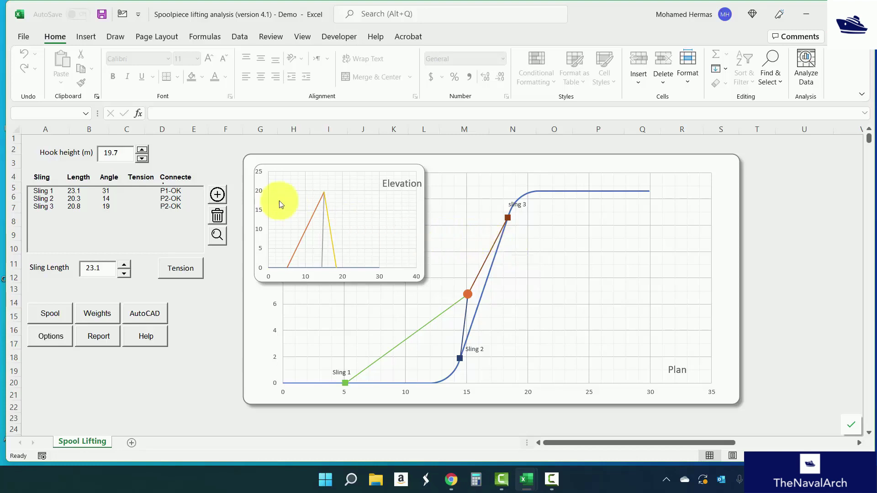
Step: Raise the hook height to 20.2 m
{"action": "left_click", "coordinate": [142, 151]}
{"action": "left_click", "coordinate": [142, 151]}
{"action": "left_click", "coordinate": [141, 150]}
{"action": "left_click", "coordinate": [142, 150]}
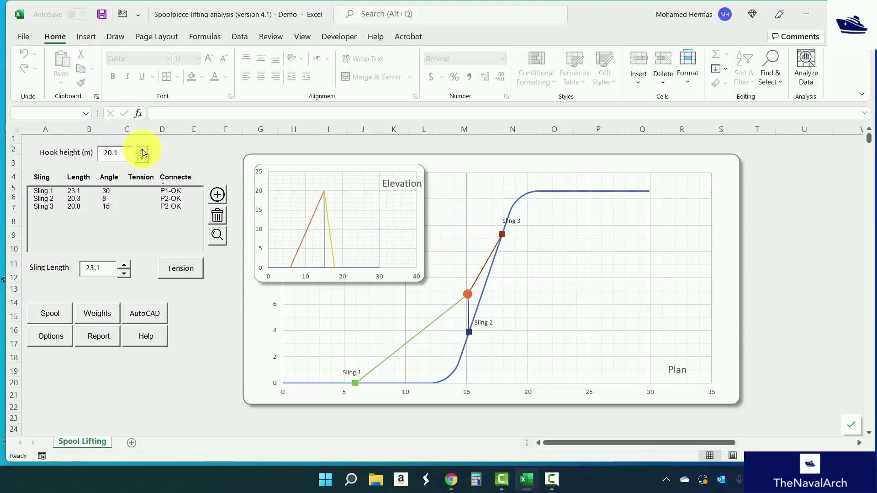
{"action": "left_click", "coordinate": [142, 150]}
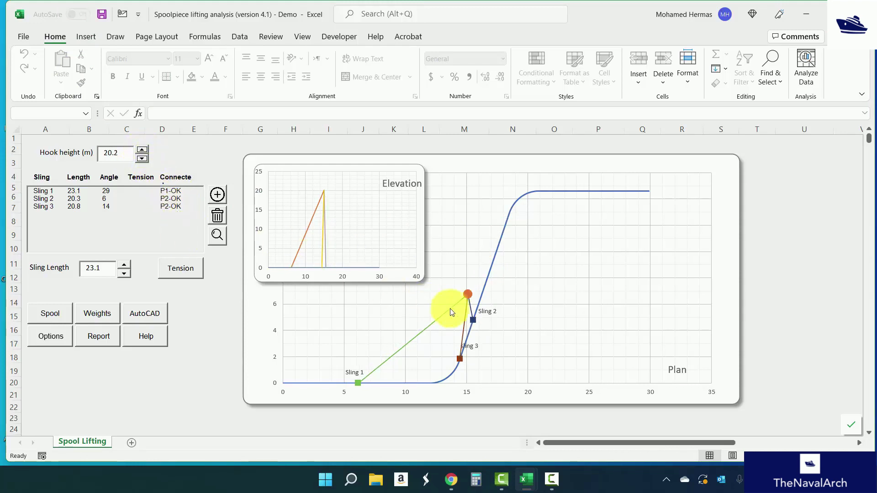
Step: Find an alternative connection point on the spool for Sling 2 and calculate the sling tensions
{"action": "left_click", "coordinate": [114, 198]}
{"action": "left_click", "coordinate": [220, 236]}
{"action": "left_click", "coordinate": [220, 235]}
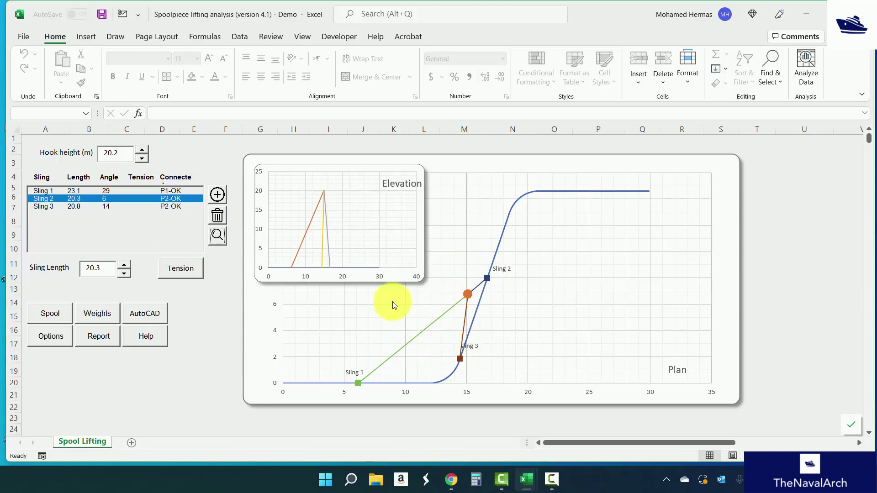
{"action": "left_click", "coordinate": [182, 269]}
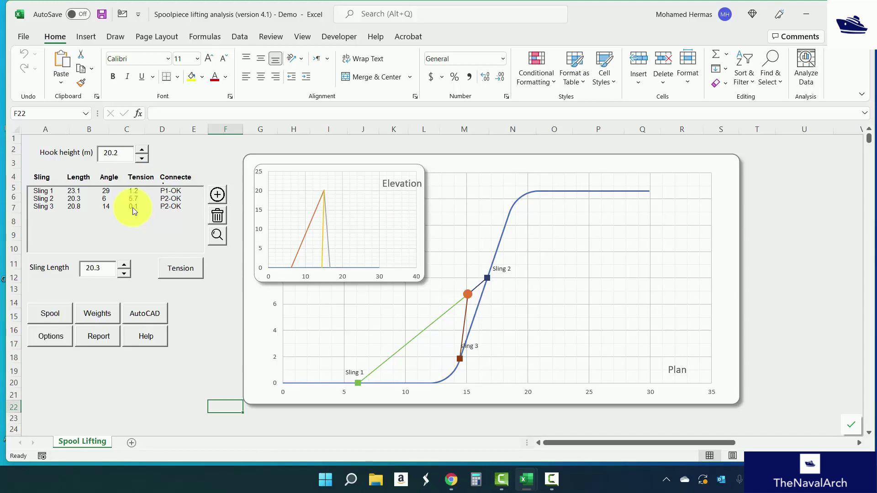
Step: Lengthen Sling 2 to 20.9 and recalculate the sling tensions
{"action": "left_click", "coordinate": [133, 200]}
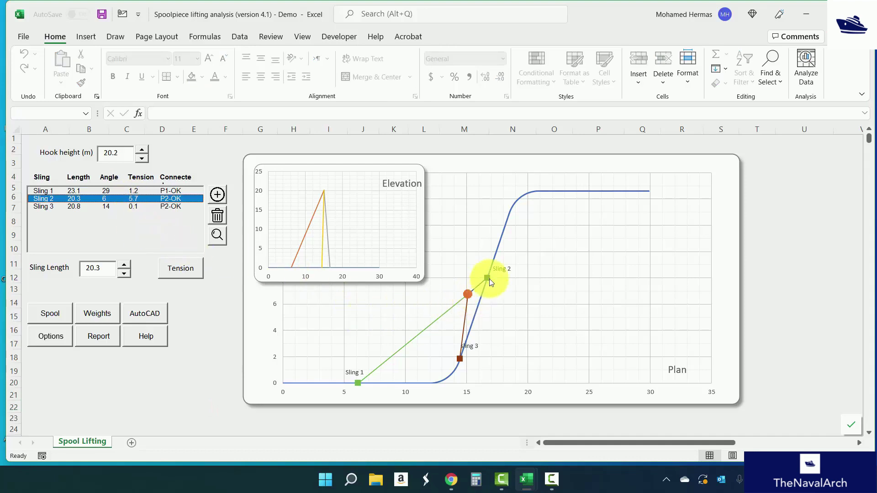
{"action": "mouse_move", "coordinate": [488, 276]}
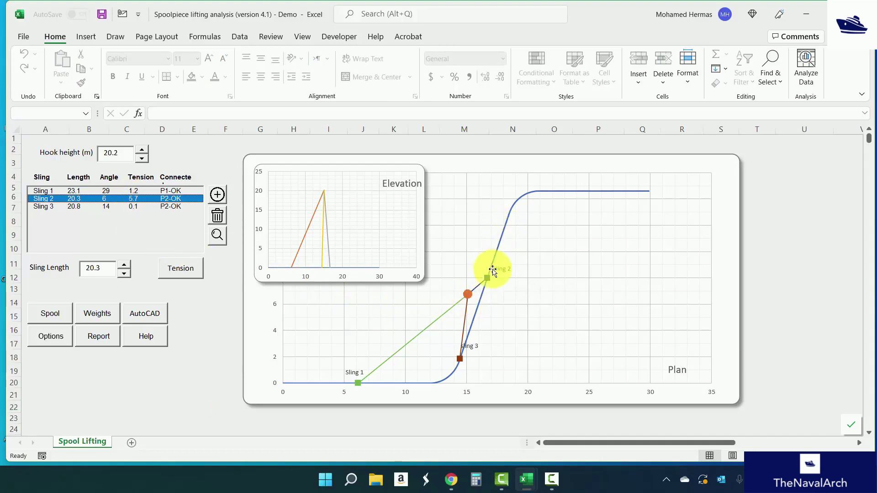
{"action": "left_click", "coordinate": [124, 267]}
{"action": "left_click", "coordinate": [124, 266]}
{"action": "left_click", "coordinate": [125, 266]}
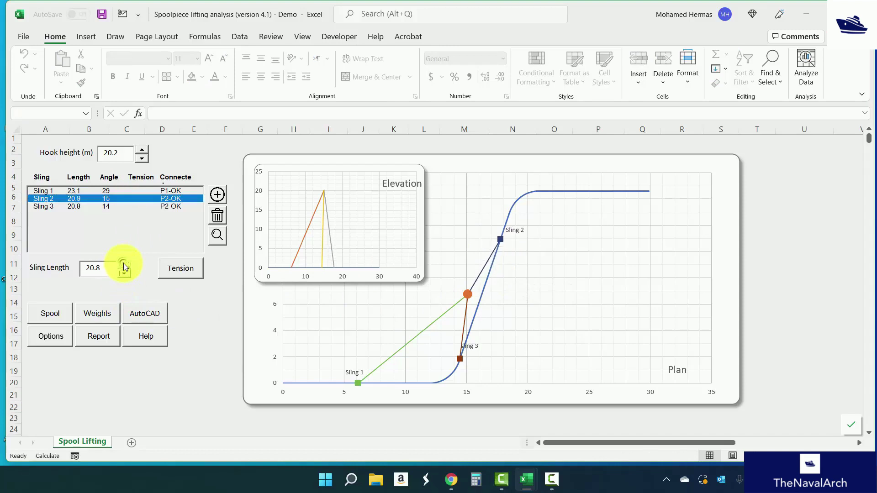
{"action": "left_click", "coordinate": [179, 268]}
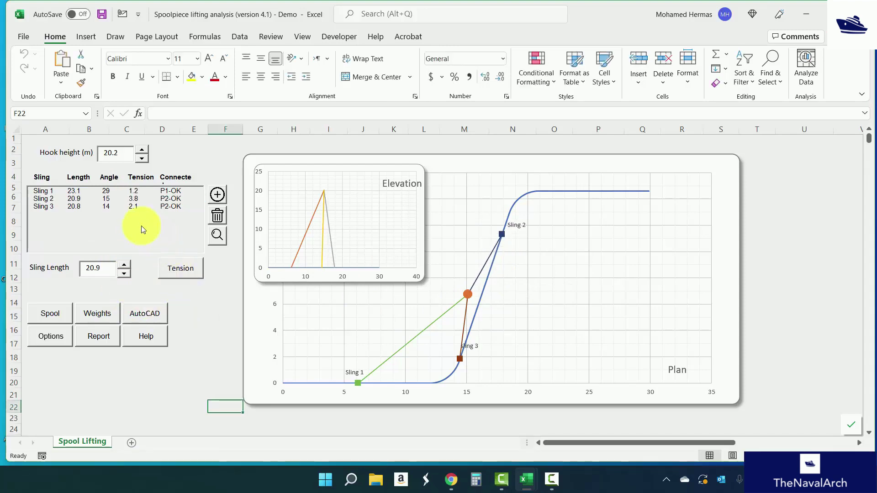